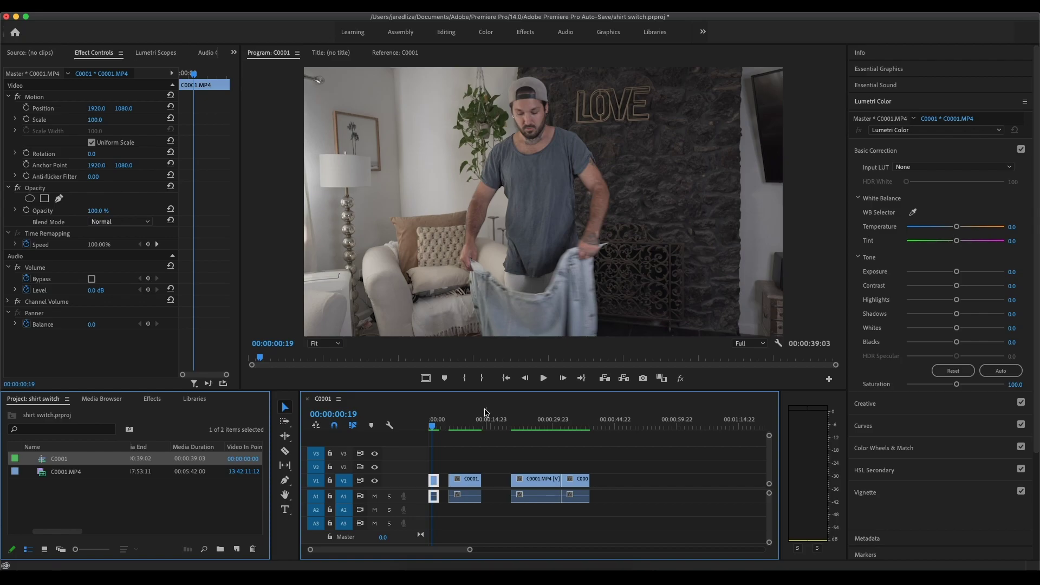
key(Home)
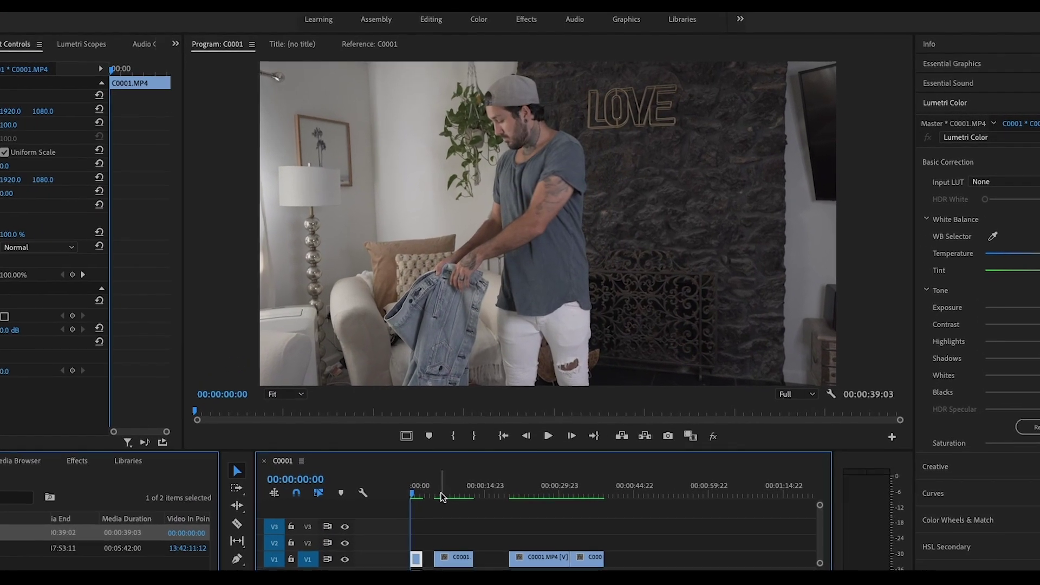
key(space)
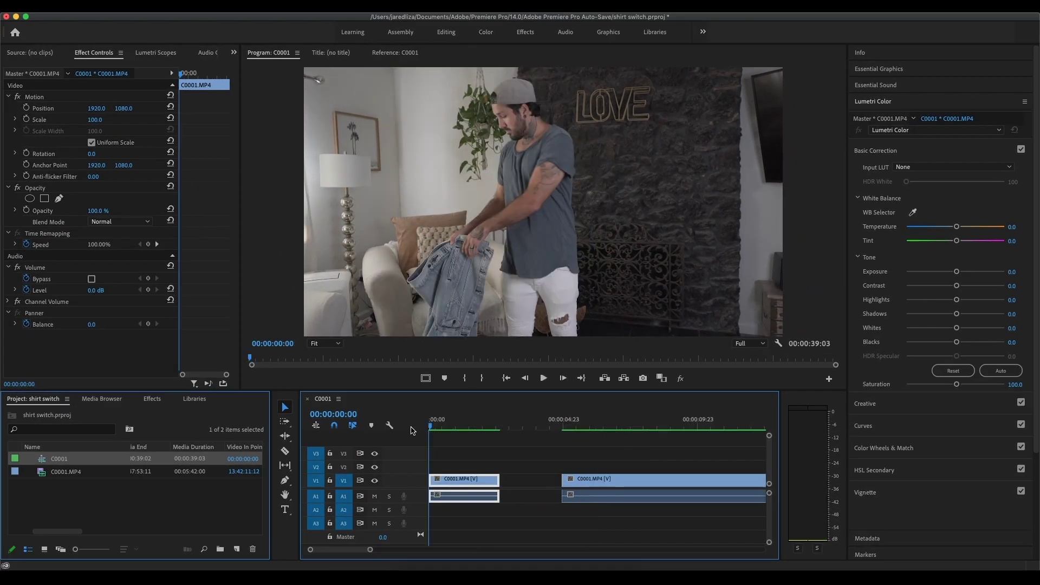
drag(430, 428, 481, 437)
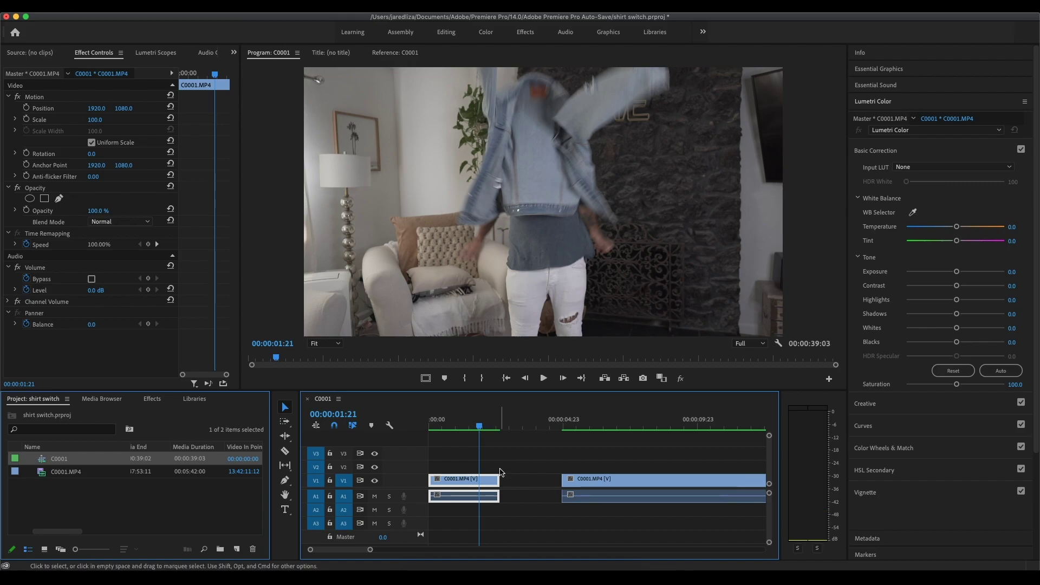
Step: Trim the first clip's out point to the shirt switch and slide the second clip flush against it
drag(498, 484, 477, 483)
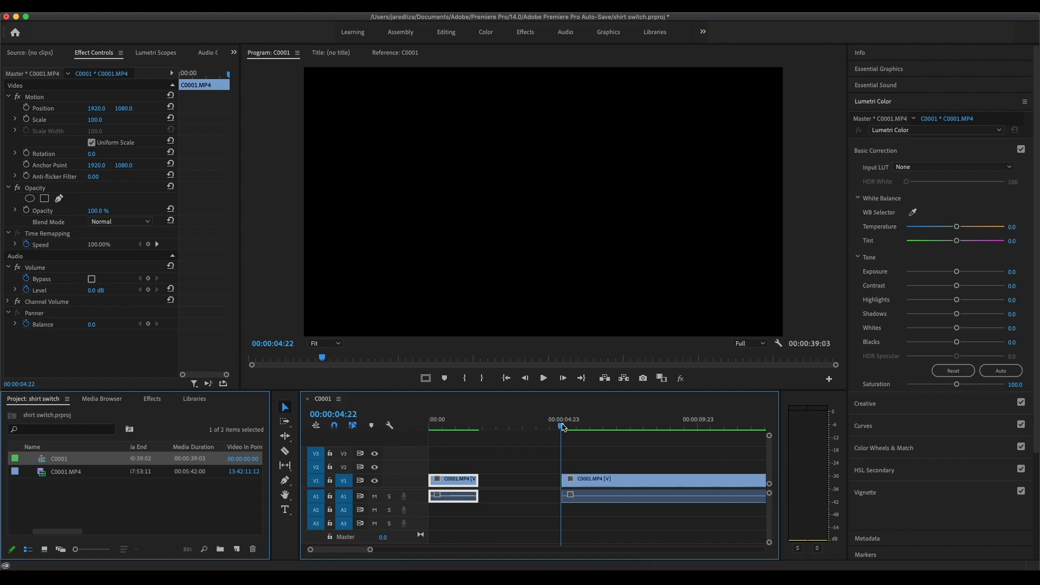
mouse_move(563, 427)
mouse_down()
mouse_move(617, 428)
mouse_move(571, 435)
mouse_up()
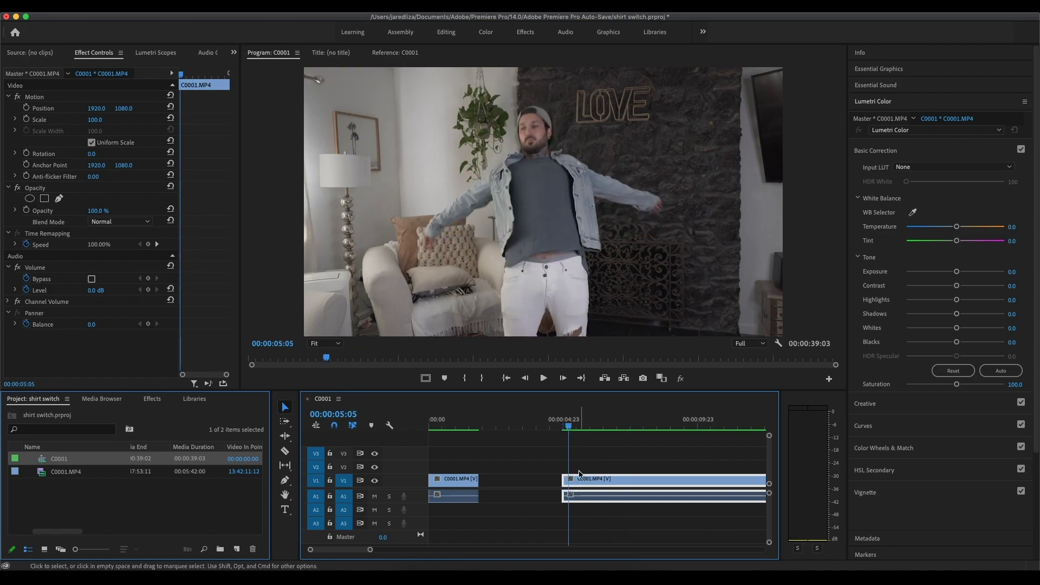
drag(592, 485, 504, 486)
Step: Play back the new cut between the two C0001.MP4 clips
click(470, 418)
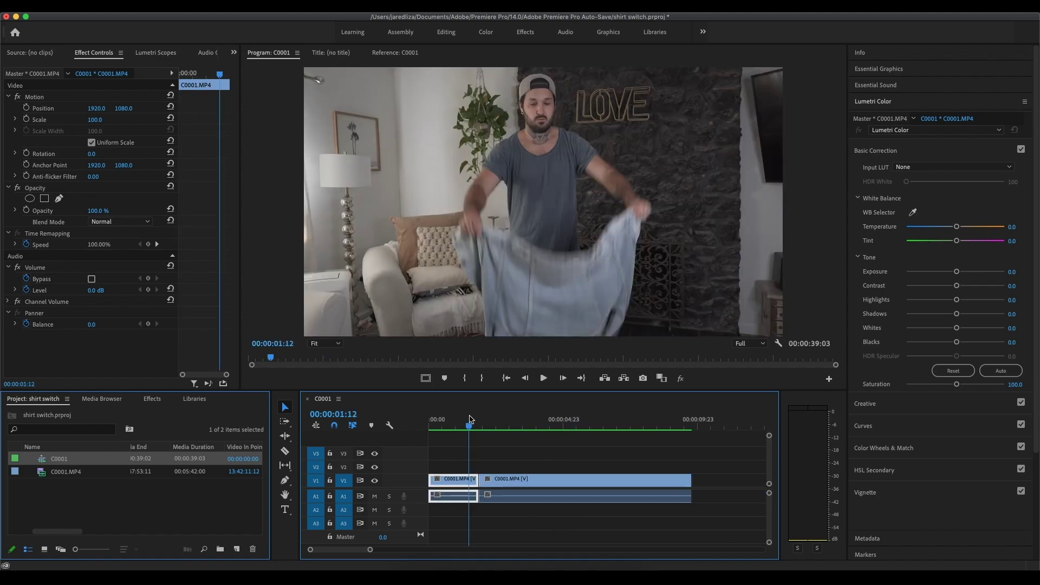
key(space)
key(=)
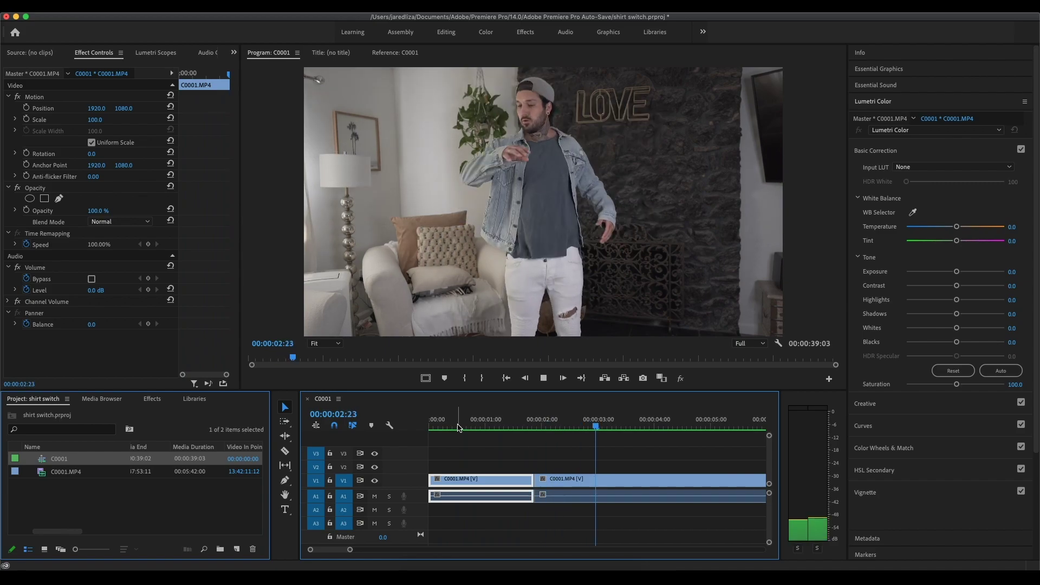
click(458, 426)
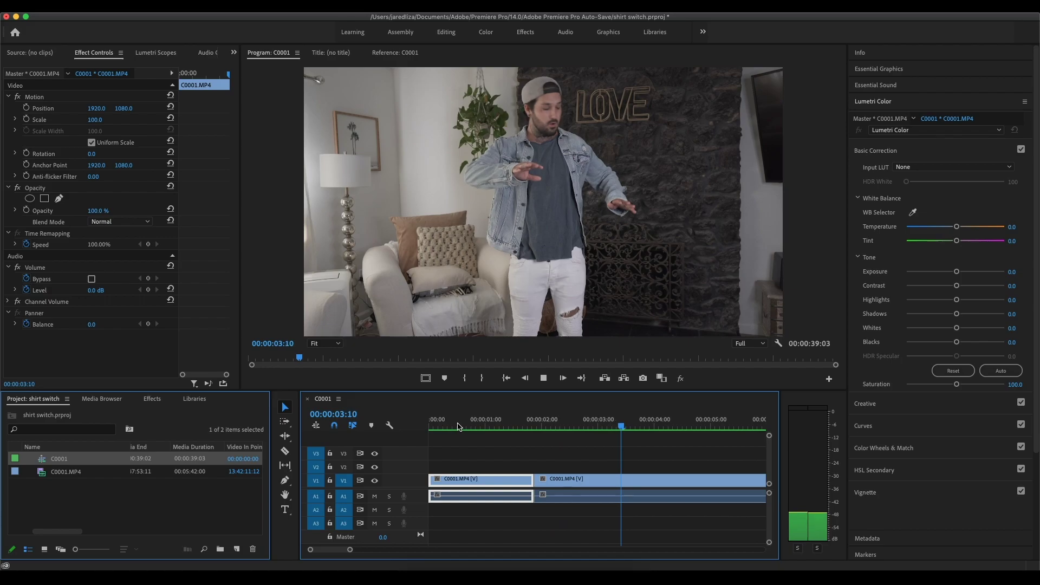
key(space)
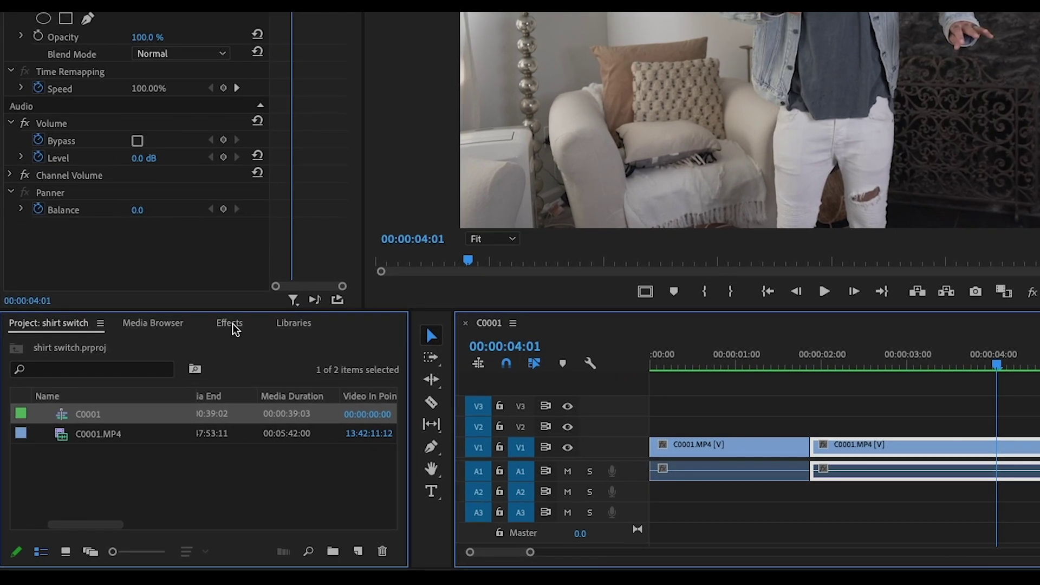
click(198, 353)
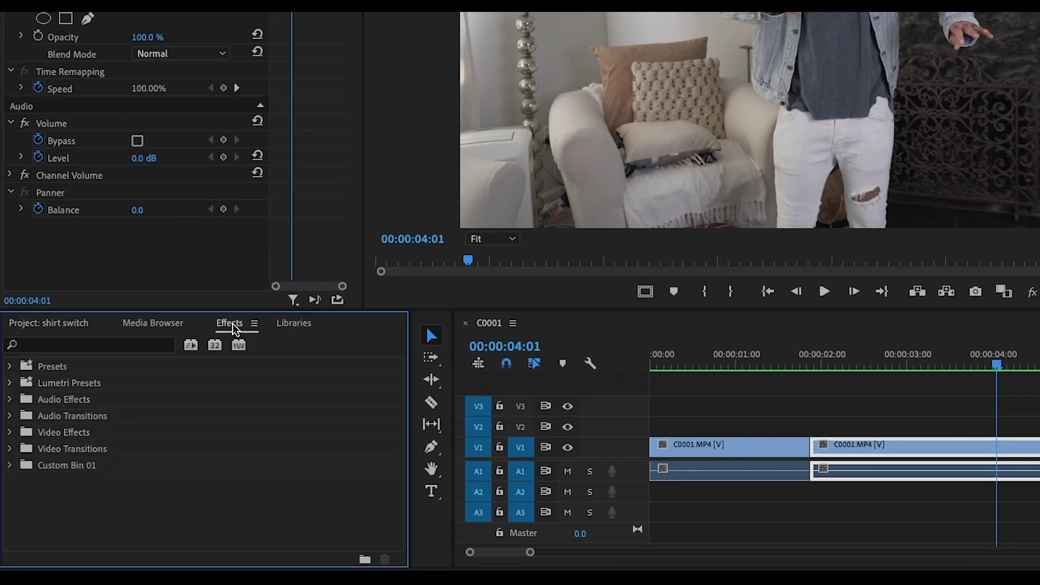
Step: Search the effects for 'cross' and drop Cross Dissolve onto the cut between the clips
click(81, 345)
text(cross)
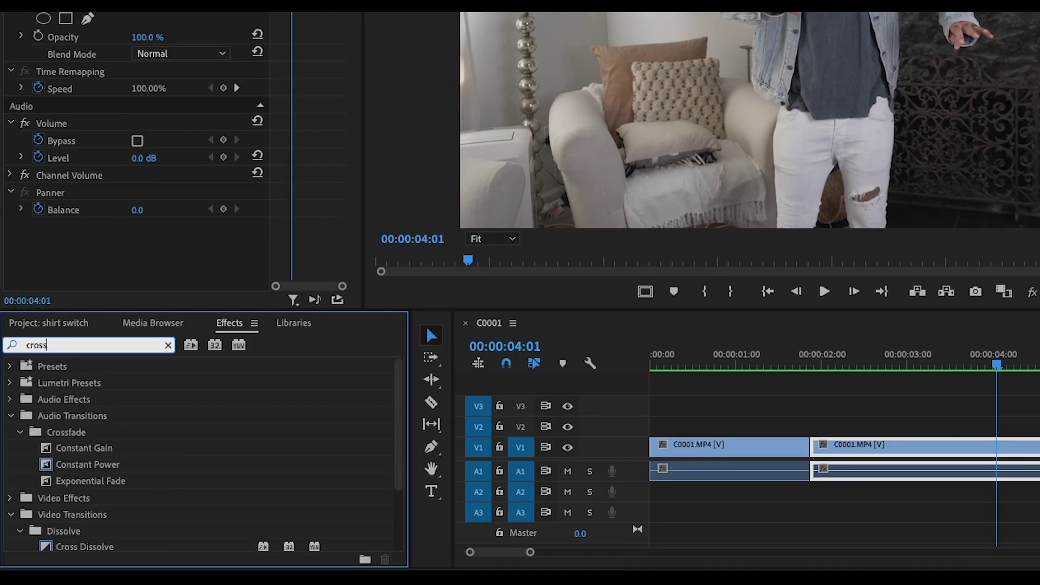
scroll(135, 499, down, 2)
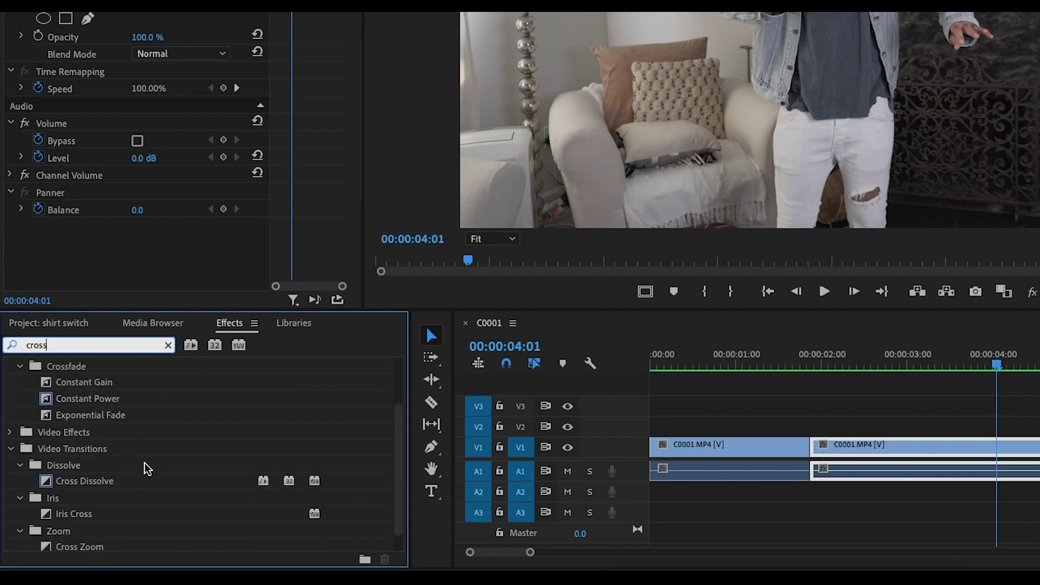
drag(76, 482, 119, 486)
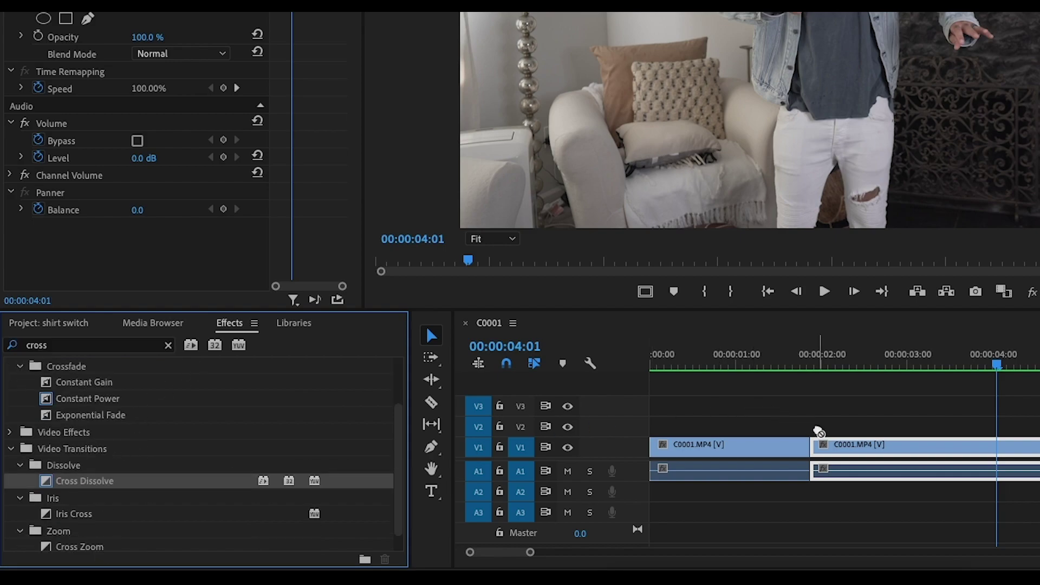
drag(819, 432, 824, 460)
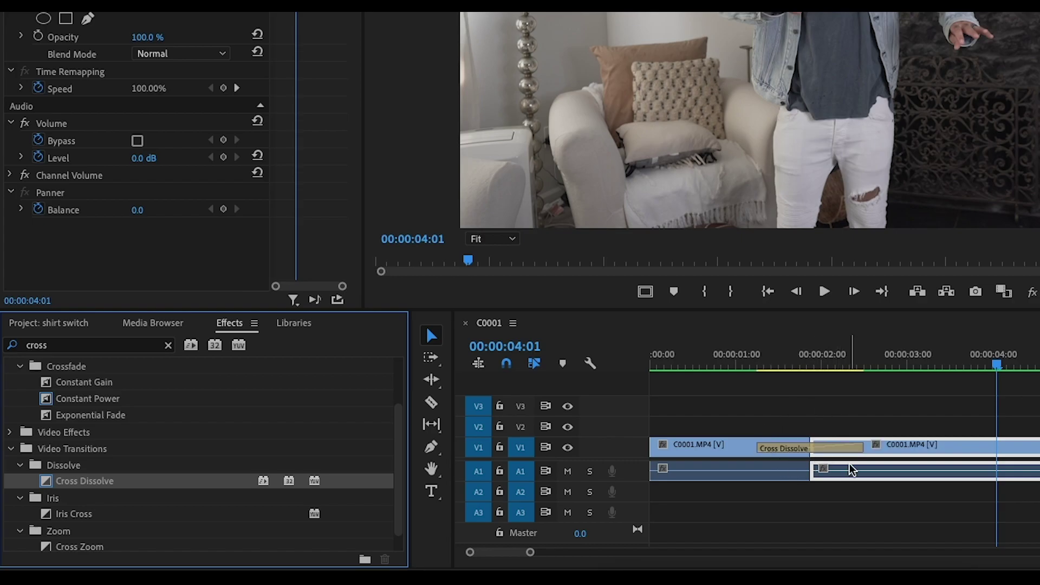
Step: Shorten the Cross Dissolve to 00:00:00:02 and play it back from the sequence start
drag(759, 449, 791, 449)
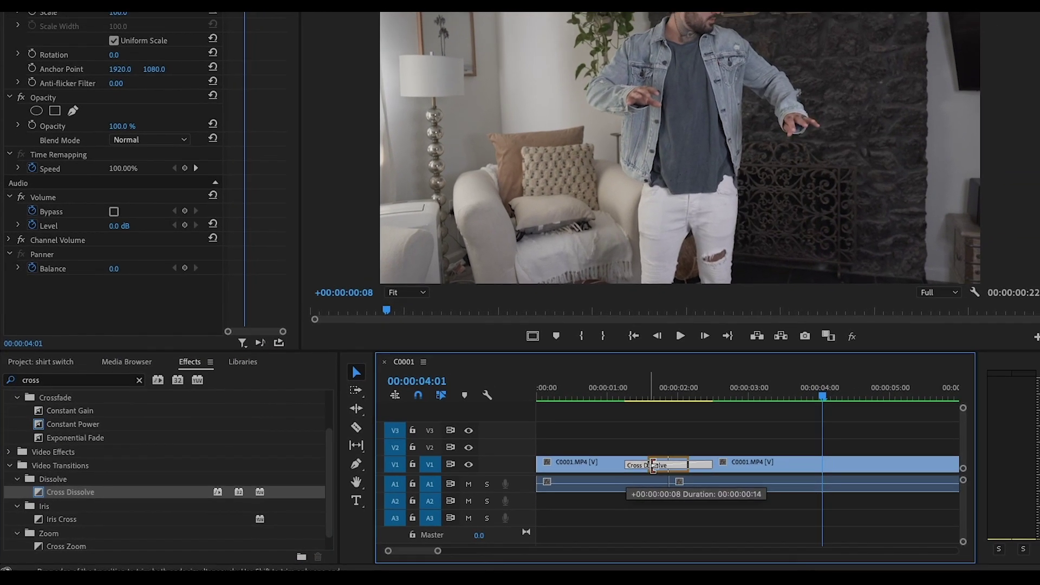
drag(654, 466, 659, 465)
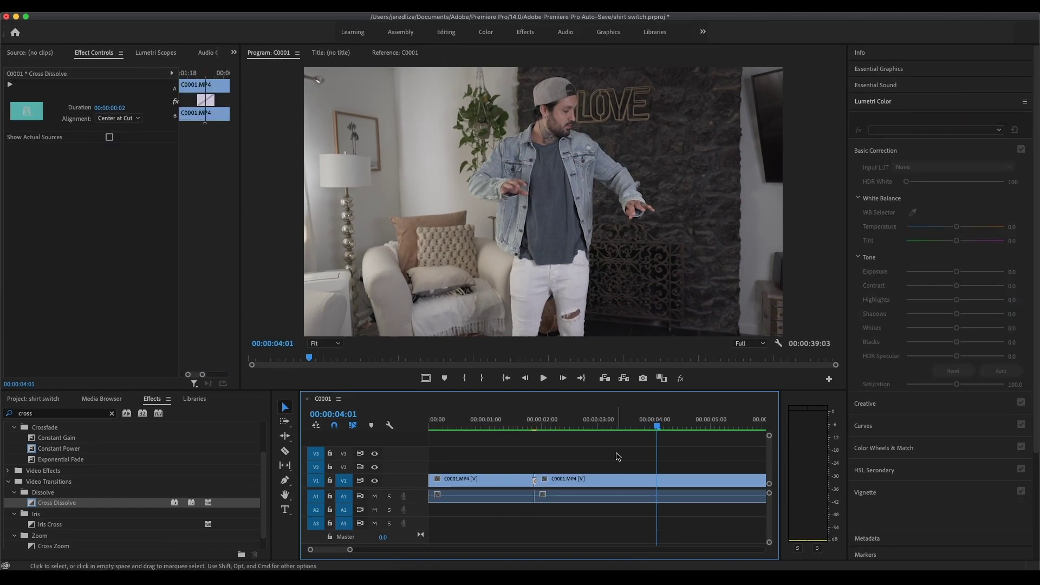
key(Home)
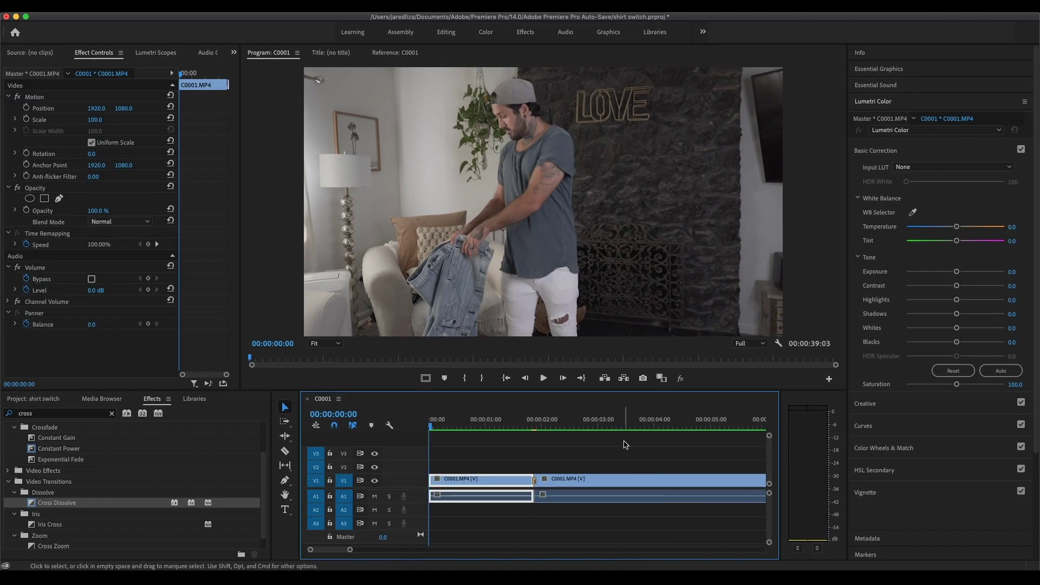
key(space)
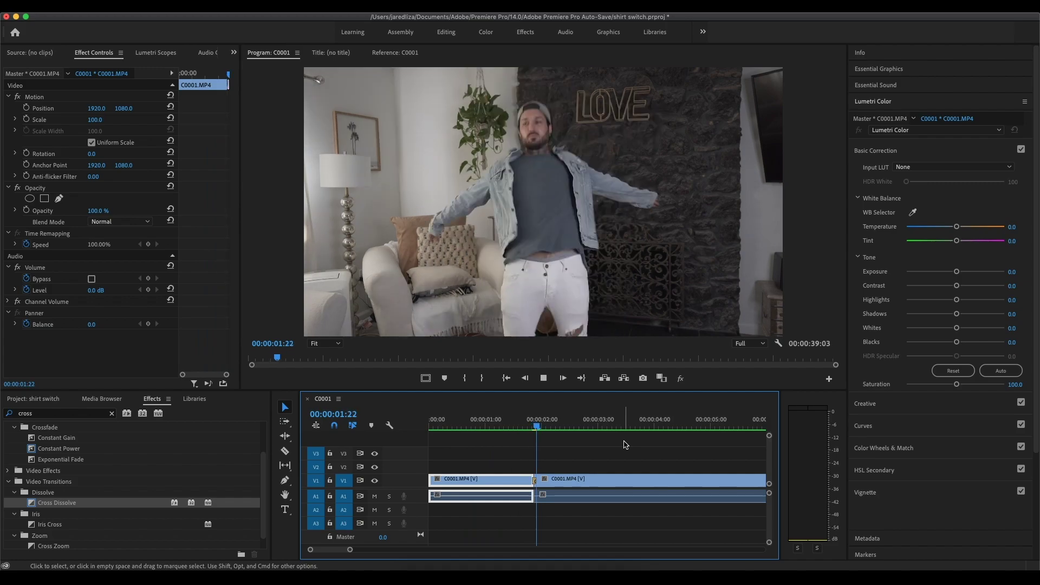
click(441, 425)
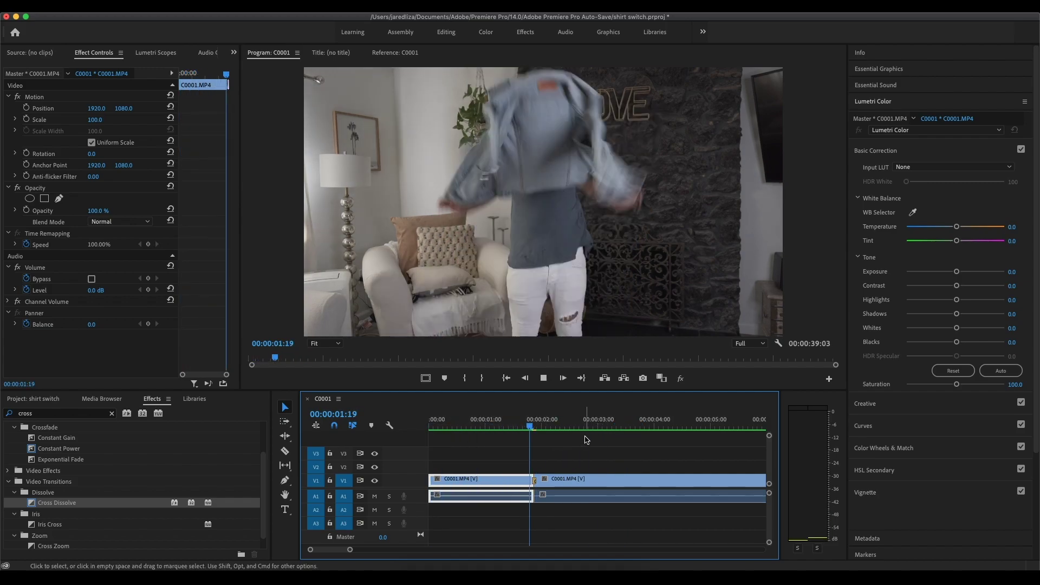
key(space)
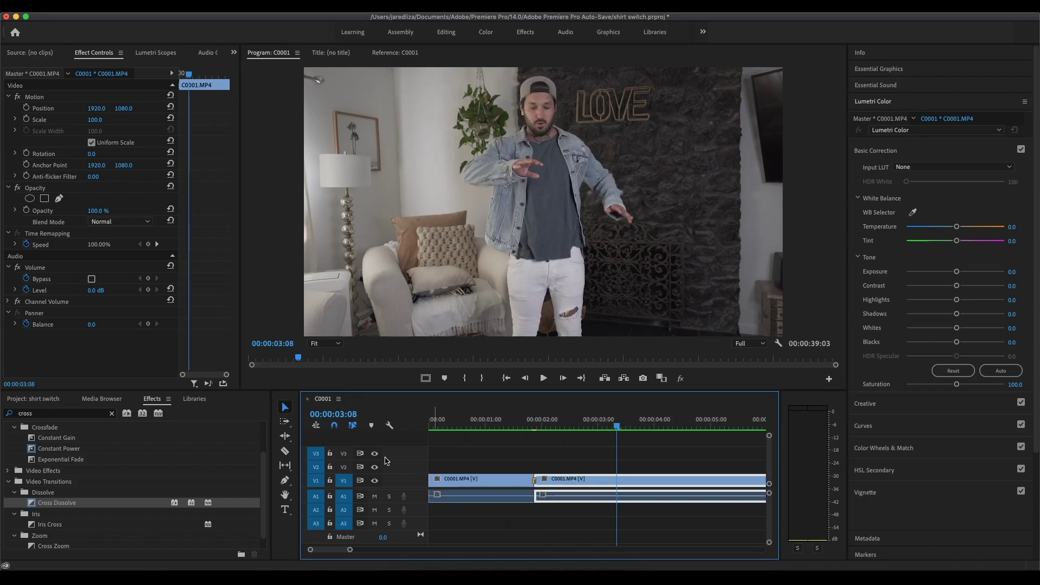
Step: Trim the second clip's end to the next shirt switch at the playhead
drag(351, 549, 385, 552)
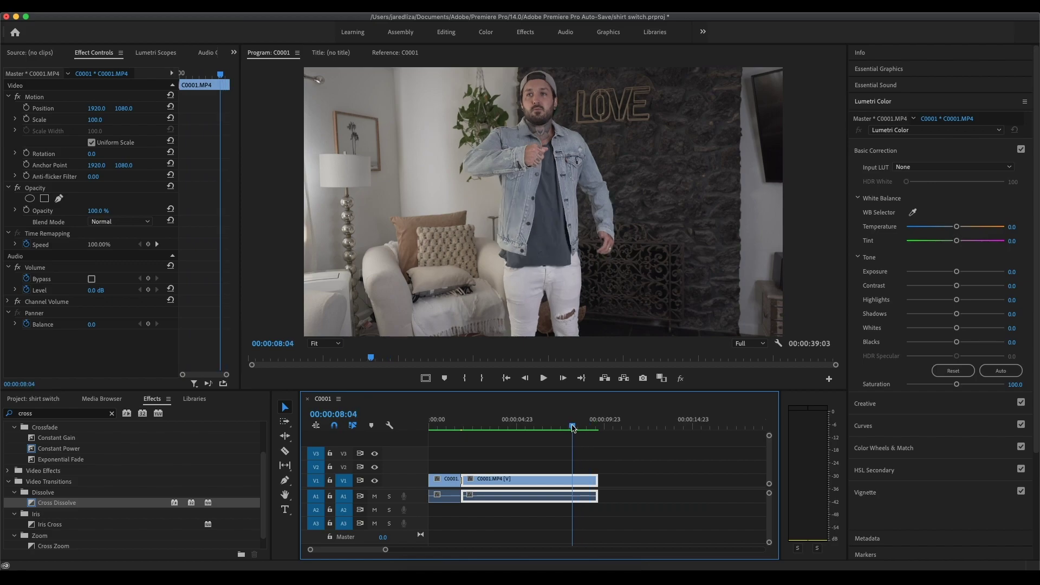
drag(552, 429, 536, 429)
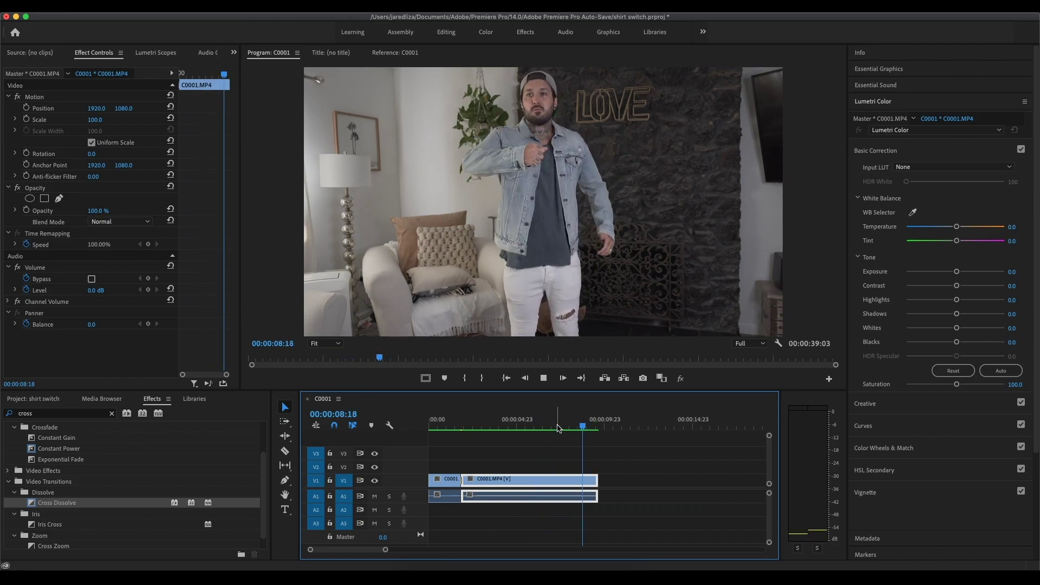
drag(549, 424, 577, 428)
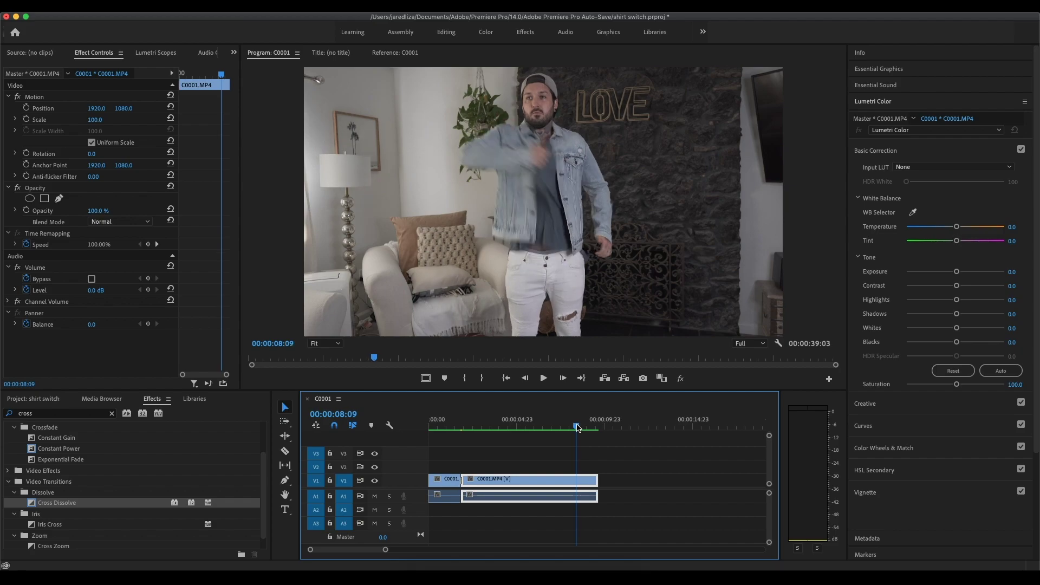
drag(592, 479, 575, 479)
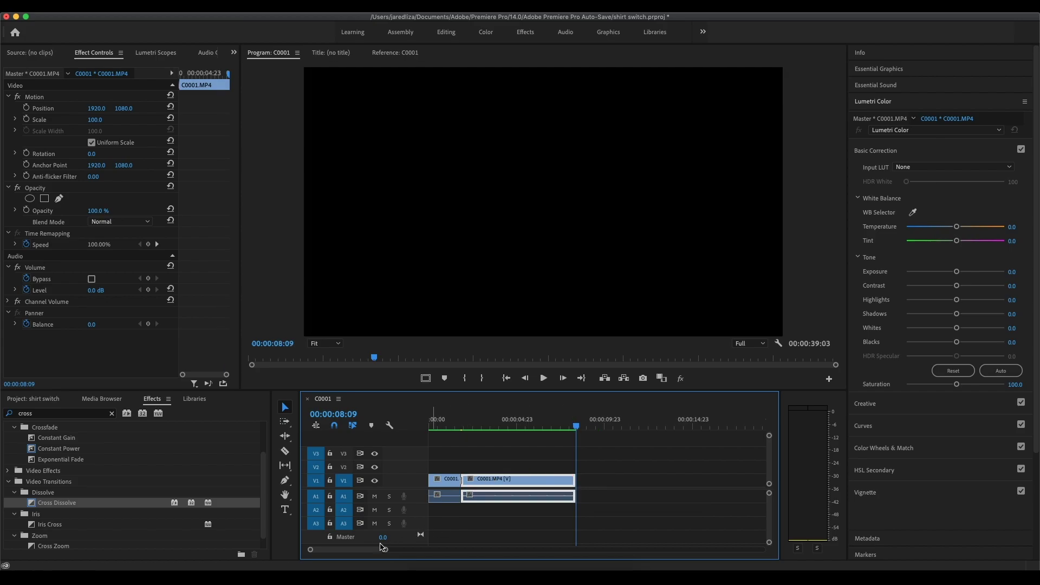
Step: Delete the unused middle clip and move the last clip left to close the gap
drag(386, 552, 422, 552)
drag(632, 481, 547, 479)
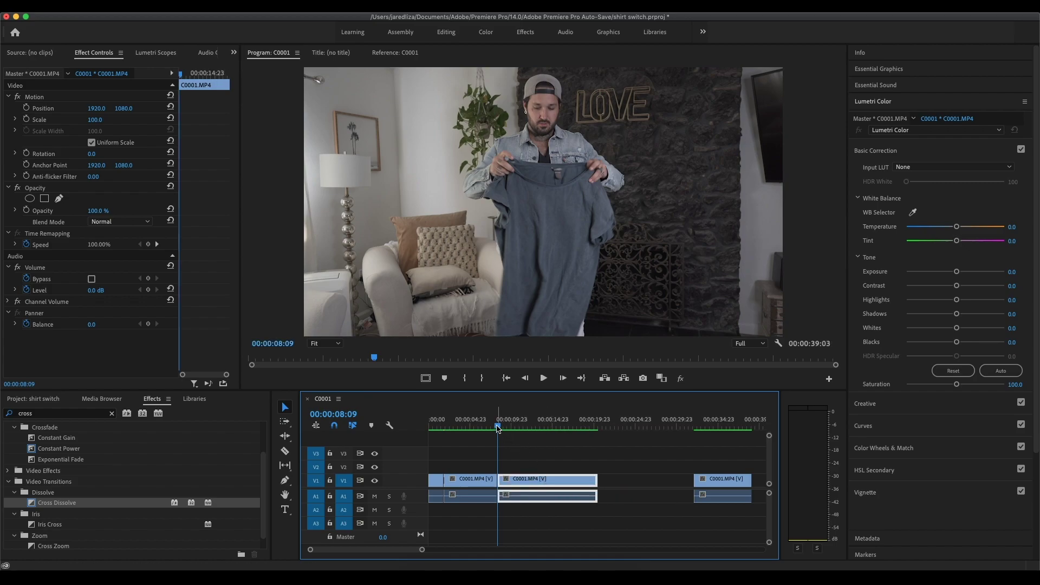
drag(499, 429, 592, 440)
key(Delete)
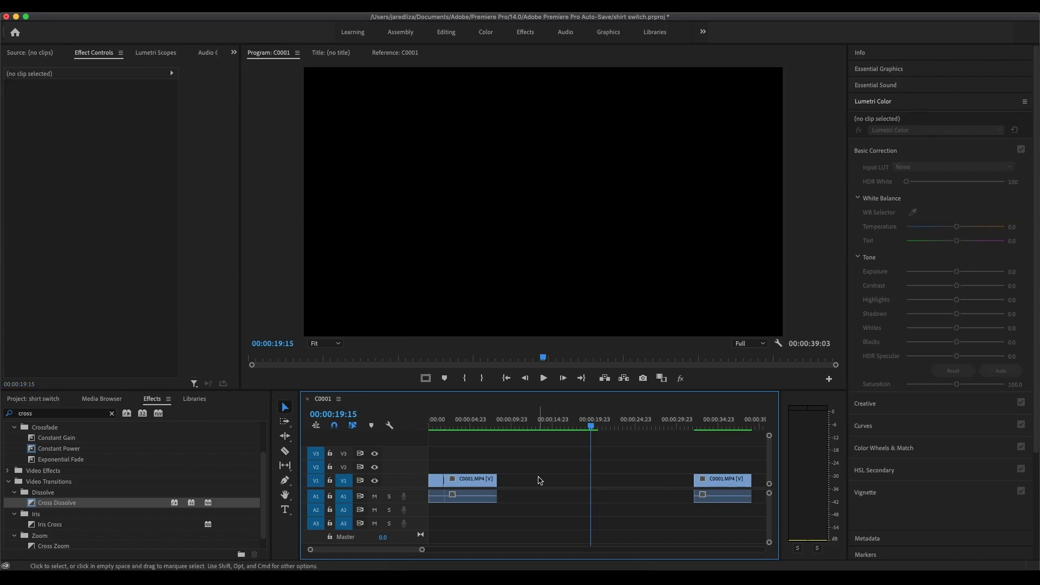
drag(719, 483, 523, 484)
Step: Review the frames around the new second cut, zooming the timeline in
drag(492, 425, 511, 427)
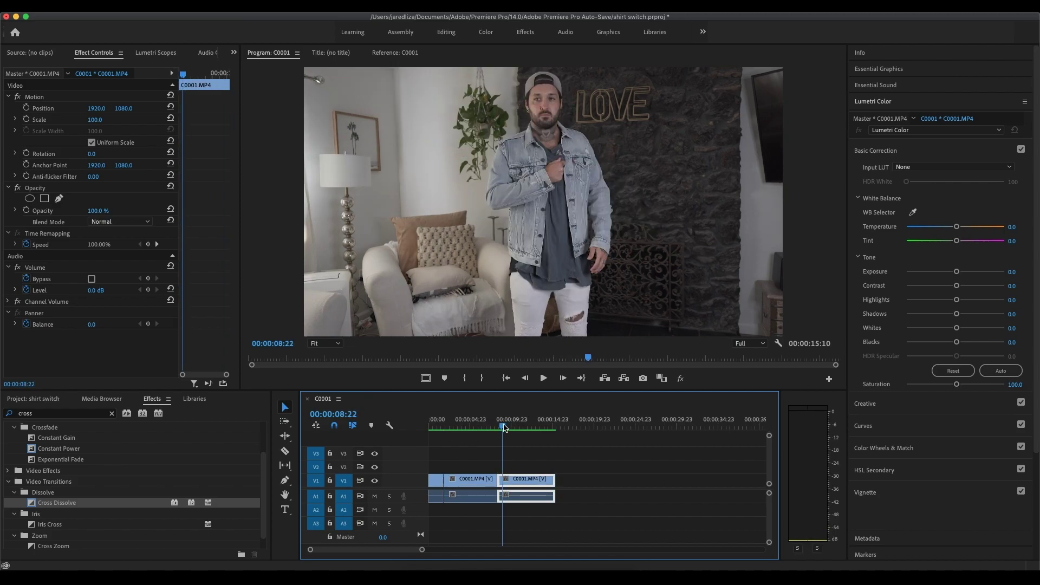
drag(507, 428, 500, 428)
drag(422, 550, 433, 549)
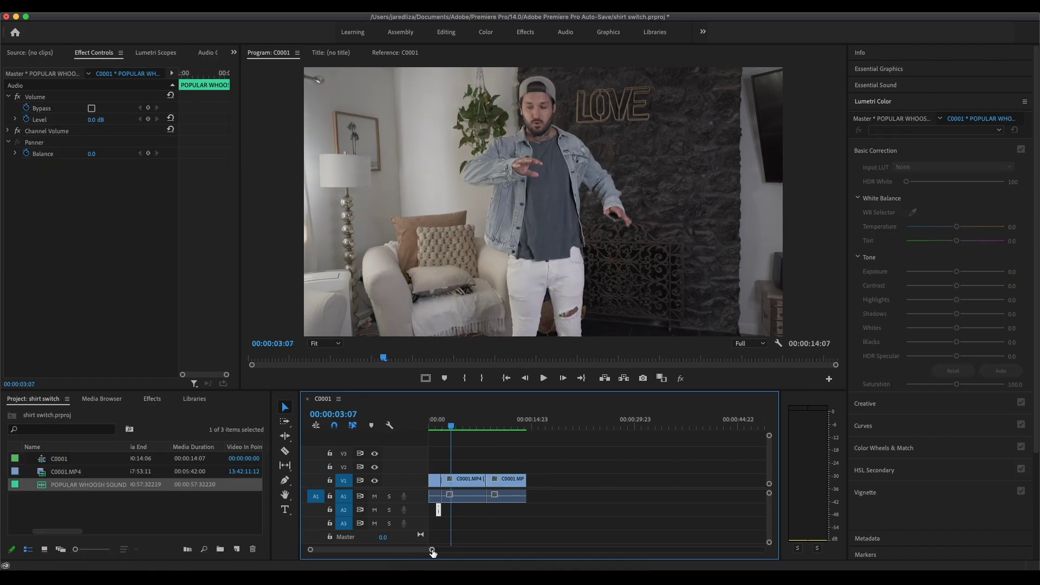
drag(433, 550, 345, 549)
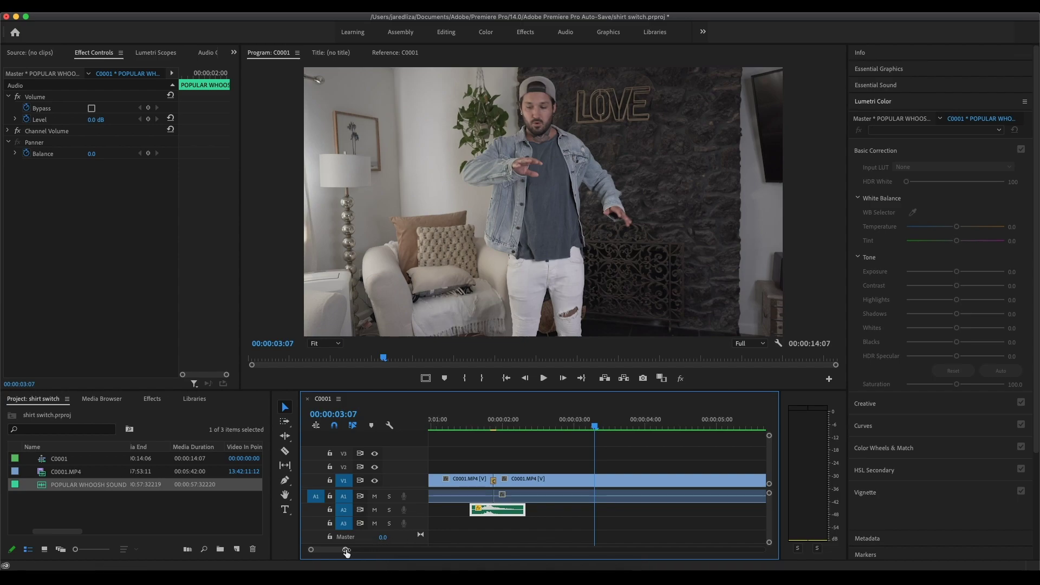
Step: Copy the whoosh clip onto A2 and align it under the second cut near 00:00:08:03
drag(347, 550, 394, 550)
click(635, 428)
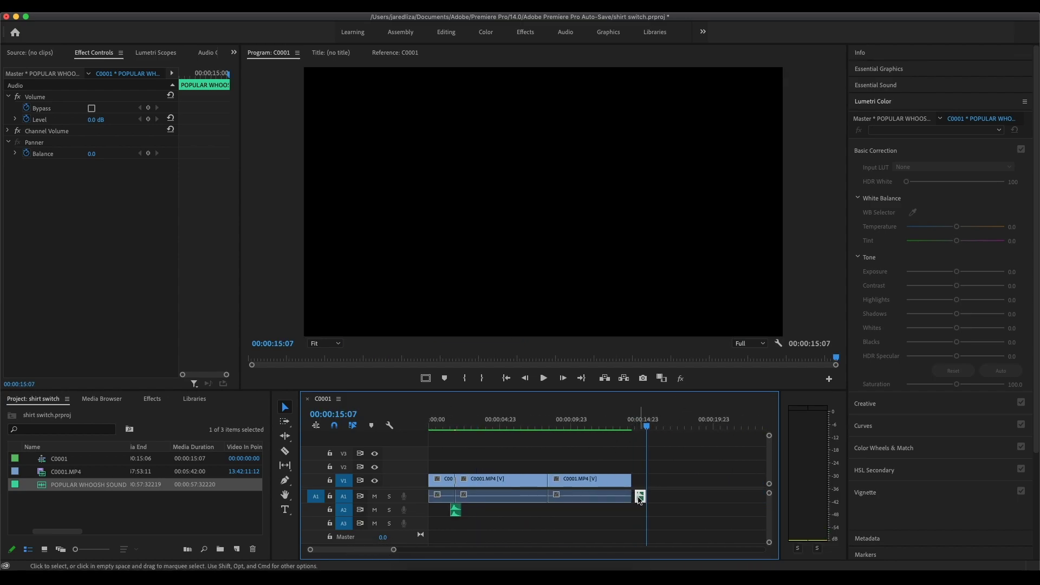
drag(562, 517, 561, 519)
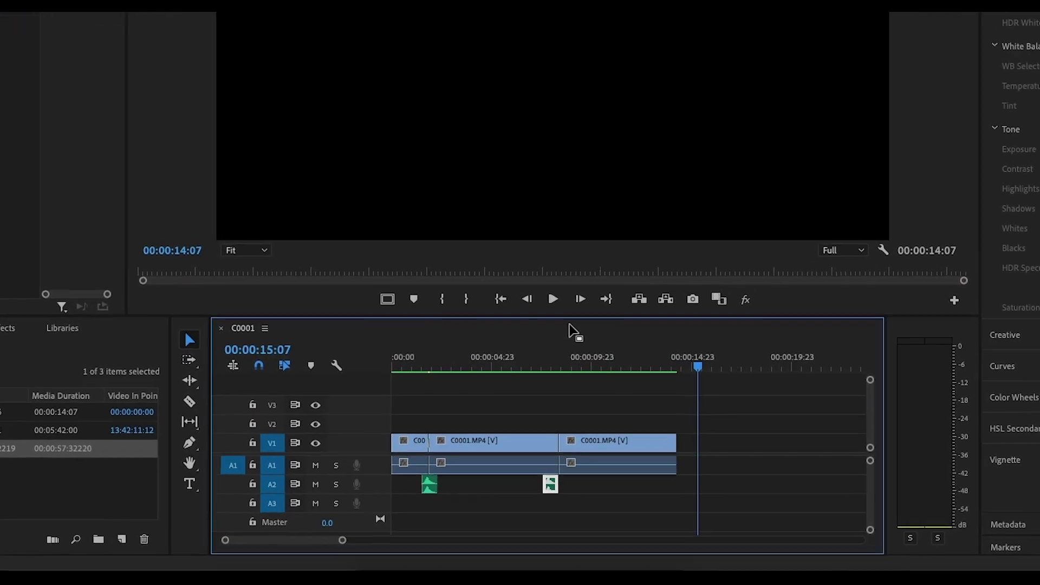
click(548, 420)
drag(308, 536, 238, 534)
drag(609, 466, 666, 475)
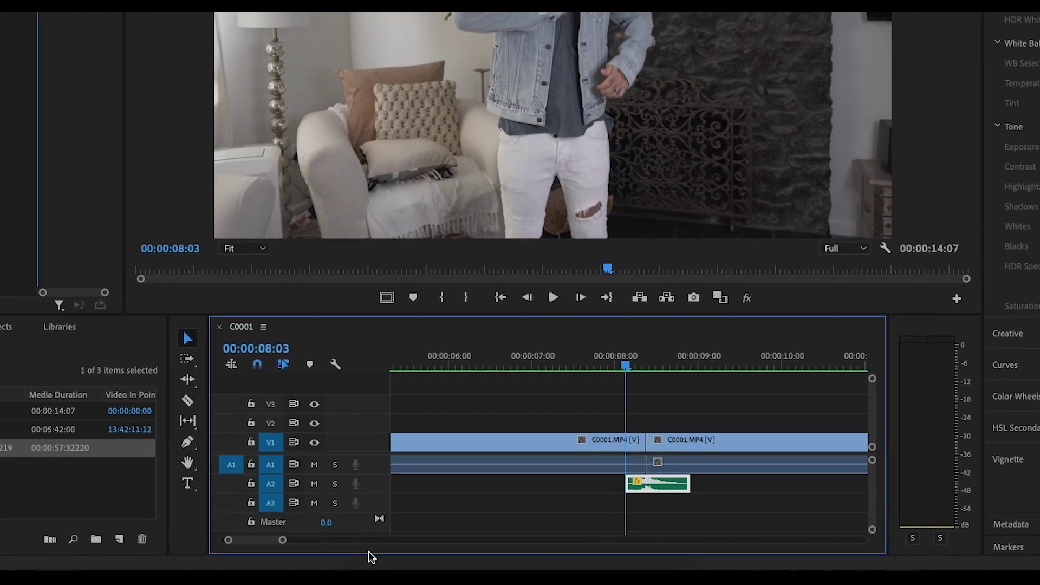